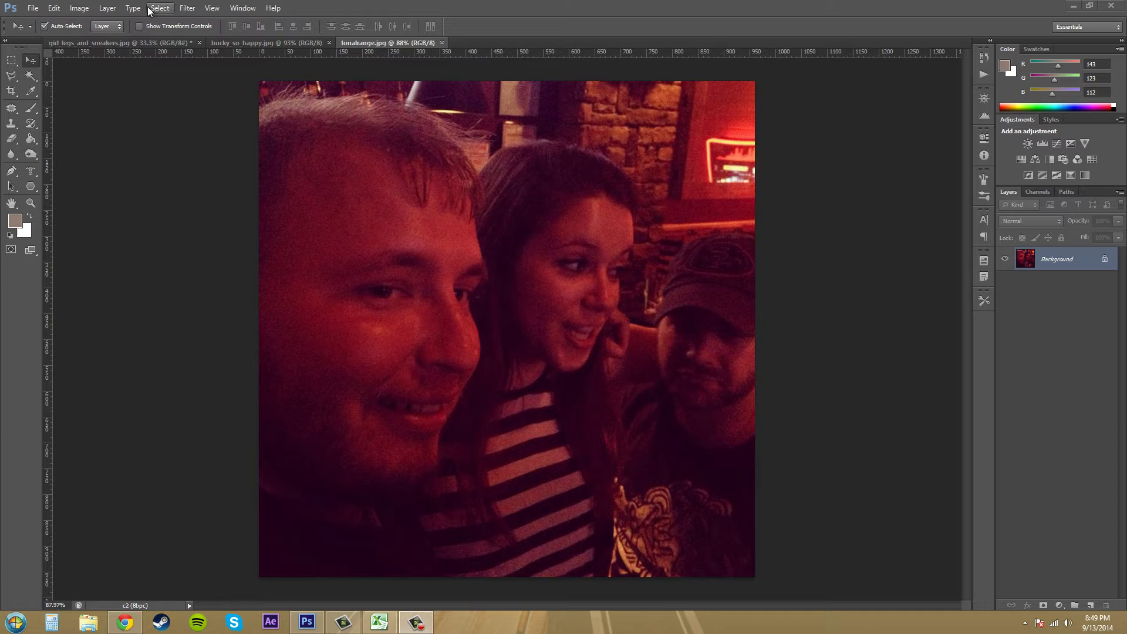
Open the Color Balance adjustment and move its dialog to the right, clear of the faces
{"action": "left_click", "coordinate": [80, 9]}
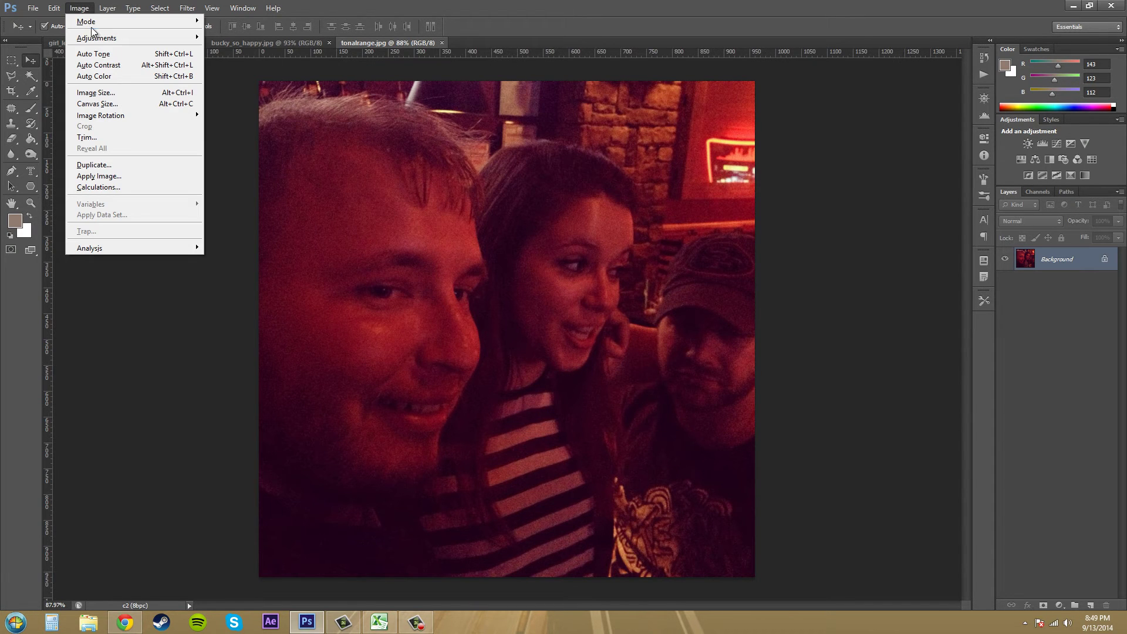
{"action": "mouse_move", "coordinate": [96, 38]}
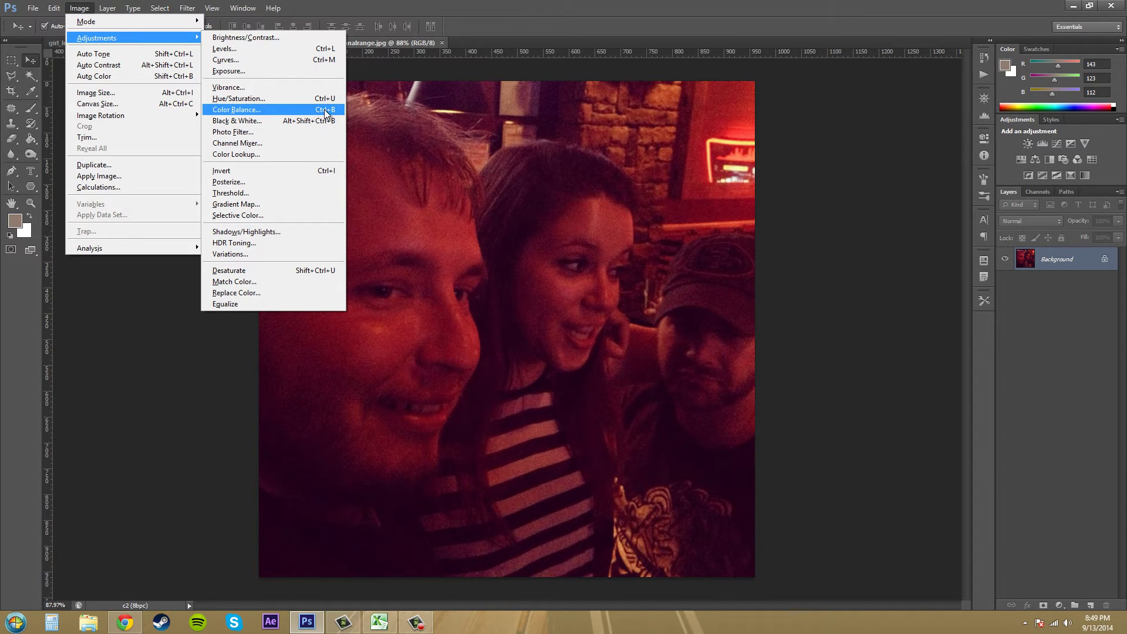
{"action": "left_click", "coordinate": [266, 109]}
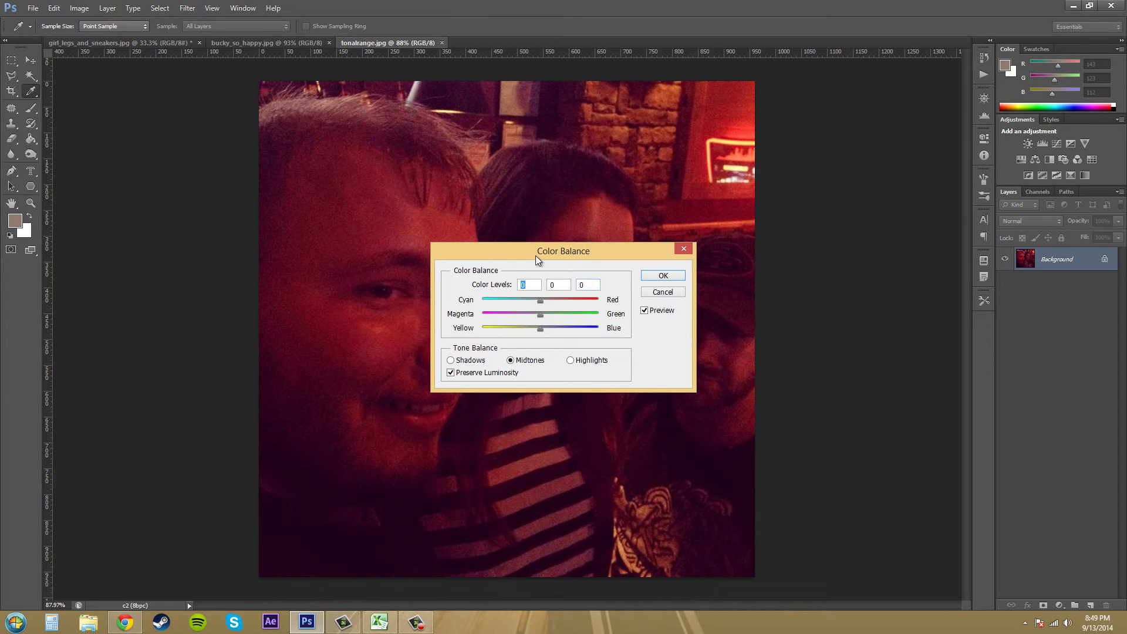
{"action": "left_click_drag", "start_coordinate": [550, 254], "coordinate": [922, 303]}
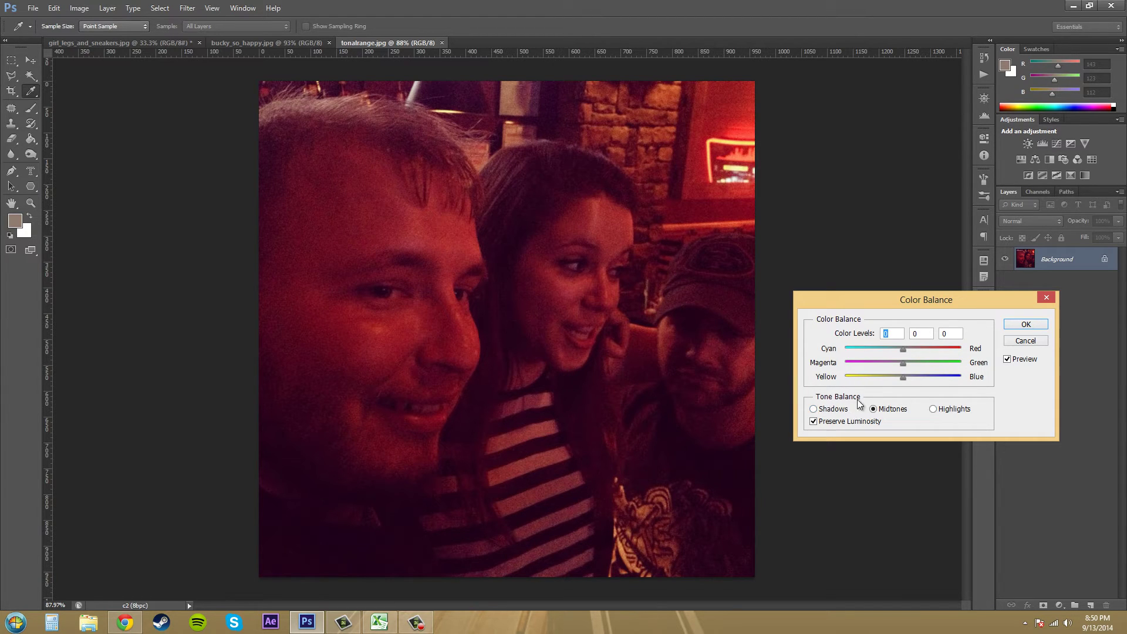
{"action": "left_click", "coordinate": [813, 409]}
{"action": "left_click", "coordinate": [816, 411]}
Set the midtones to Cyan/Red -73 and Magenta/Green +33, nudging Yellow/Blue slightly toward yellow
{"action": "left_click_drag", "start_coordinate": [900, 349], "coordinate": [917, 367]}
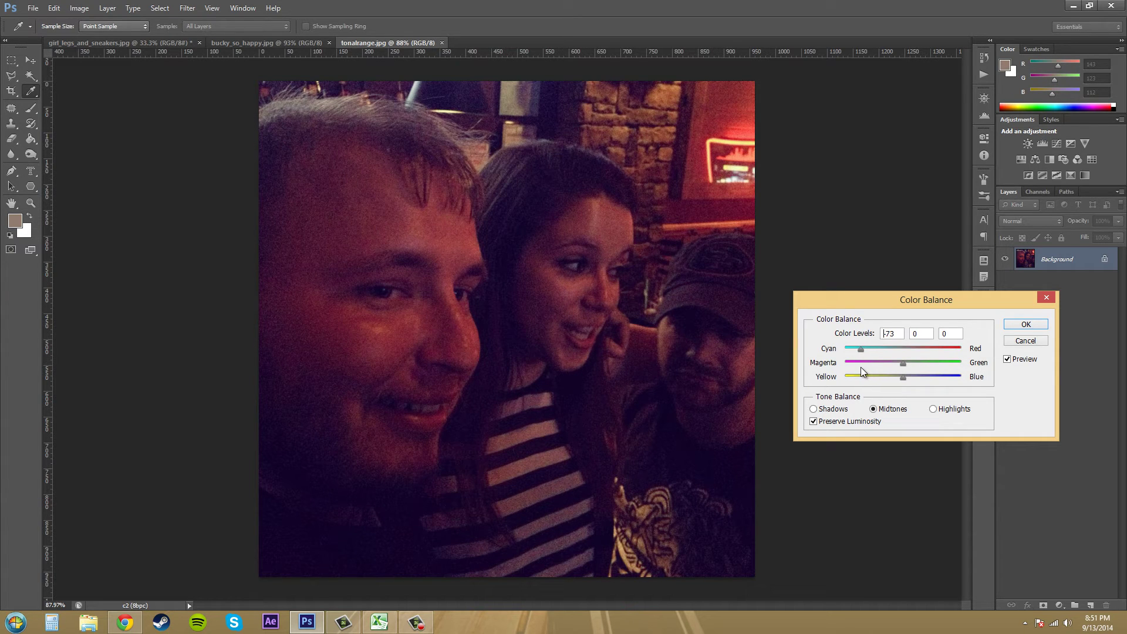
{"action": "left_click_drag", "start_coordinate": [861, 368], "coordinate": [861, 367]}
{"action": "key", "text": "Tab"}
{"action": "left_click", "coordinate": [904, 379]}
{"action": "mouse_move", "coordinate": [904, 379]}
{"action": "left_mouse_down"}
{"action": "mouse_move", "coordinate": [890, 382]}
{"action": "mouse_move", "coordinate": [918, 381]}
{"action": "mouse_move", "coordinate": [894, 383]}
{"action": "left_mouse_up"}
Switch the tone balance to Highlights and shift their Cyan/Red level toward cyan, to -20
{"action": "left_click", "coordinate": [959, 333]}
{"action": "left_click", "coordinate": [814, 409]}
{"action": "left_click", "coordinate": [935, 410]}
{"action": "mouse_move", "coordinate": [903, 351]}
{"action": "left_mouse_down"}
{"action": "mouse_move", "coordinate": [865, 355]}
{"action": "mouse_move", "coordinate": [905, 358]}
{"action": "left_mouse_up"}
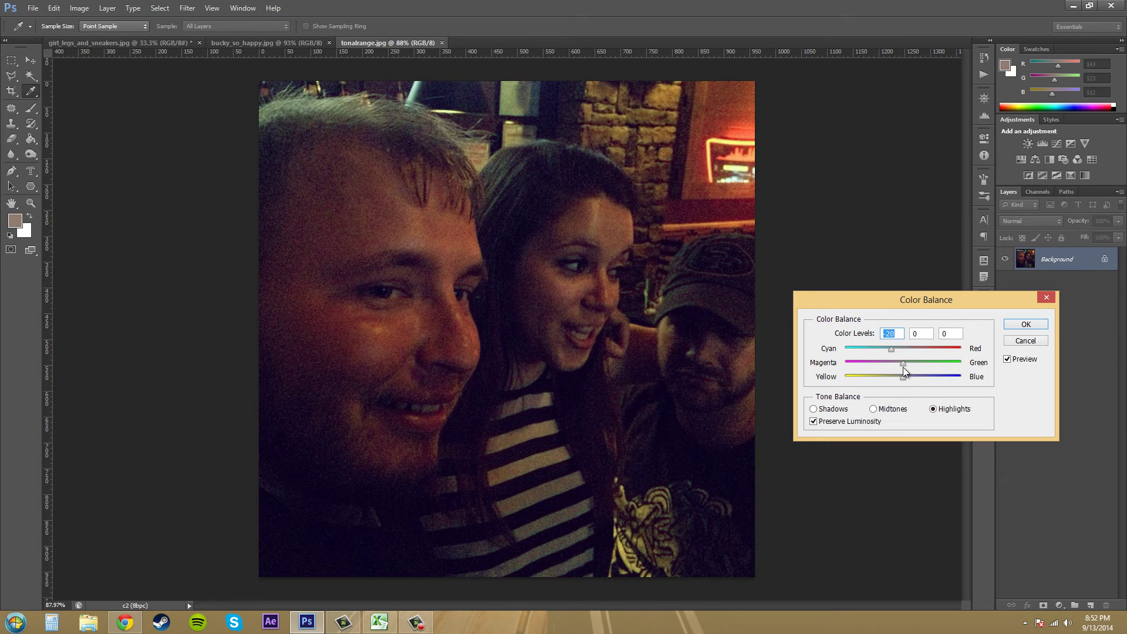
Try a yellow shift on the highlights, then pull Yellow/Blue back to about 0
{"action": "left_click_drag", "start_coordinate": [903, 377], "coordinate": [893, 379]}
{"action": "left_click", "coordinate": [814, 408]}
{"action": "left_click", "coordinate": [934, 410]}
{"action": "left_click_drag", "start_coordinate": [896, 379], "coordinate": [903, 381]}
Compare the Shadows, Midtones and Highlights settings, finishing on Highlights
{"action": "left_click", "coordinate": [820, 411]}
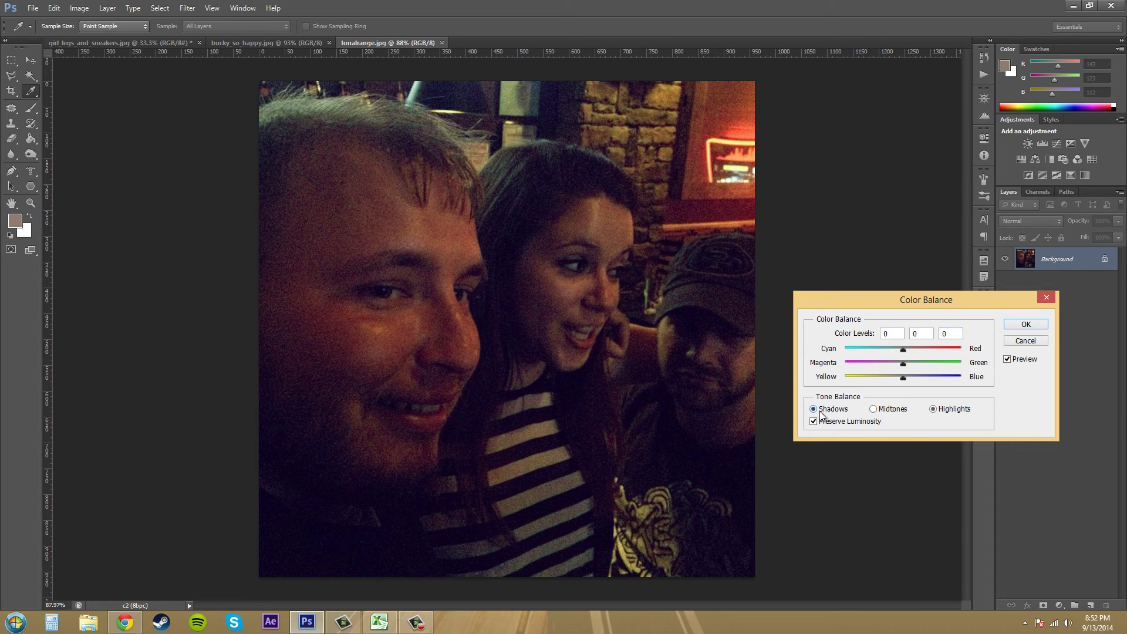
{"action": "left_click", "coordinate": [934, 410]}
{"action": "left_click", "coordinate": [873, 410]}
{"action": "left_click", "coordinate": [933, 410]}
{"action": "left_click", "coordinate": [875, 410]}
{"action": "left_click", "coordinate": [935, 410]}
Enter 0 in the highlights' Cyan/Red and Yellow/Blue fields
{"action": "double_click", "coordinate": [892, 333]}
{"action": "type", "text": "-0"}
{"action": "left_click", "coordinate": [953, 334]}
{"action": "type", "text": "0"}
{"action": "double_click", "coordinate": [954, 333]}
{"action": "type", "text": "-0"}
{"action": "left_click", "coordinate": [1008, 359]}
{"action": "left_click", "coordinate": [1007, 359]}
{"action": "left_click", "coordinate": [1007, 359]}
{"action": "left_click", "coordinate": [1008, 359]}
{"action": "left_click", "coordinate": [1008, 359]}
{"action": "left_click", "coordinate": [1007, 360]}
{"action": "left_click", "coordinate": [1007, 359]}
{"action": "left_click", "coordinate": [1008, 360]}
{"action": "left_click", "coordinate": [1007, 359]}
{"action": "left_click", "coordinate": [1008, 359]}
{"action": "left_click_drag", "start_coordinate": [951, 299], "coordinate": [971, 359]}
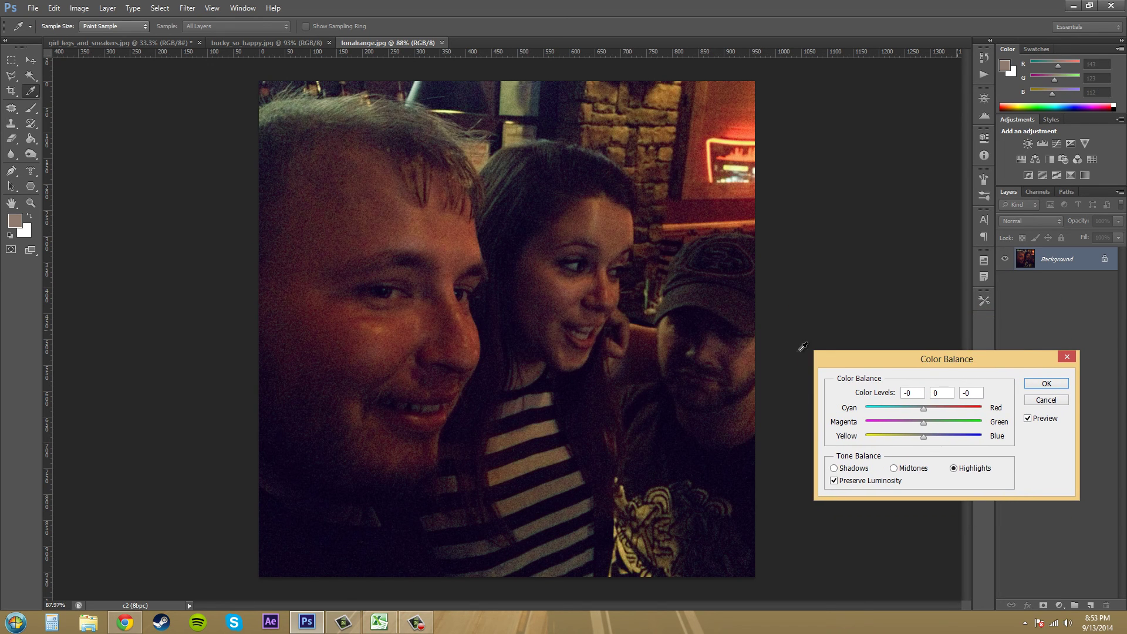